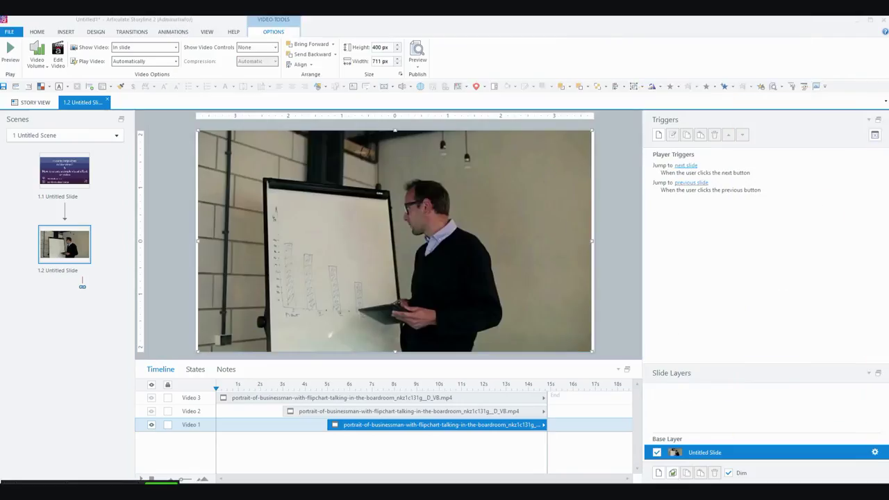
Step: Paste the orange picture and stretch it edge to edge across the whole slide
left_click(621, 248)
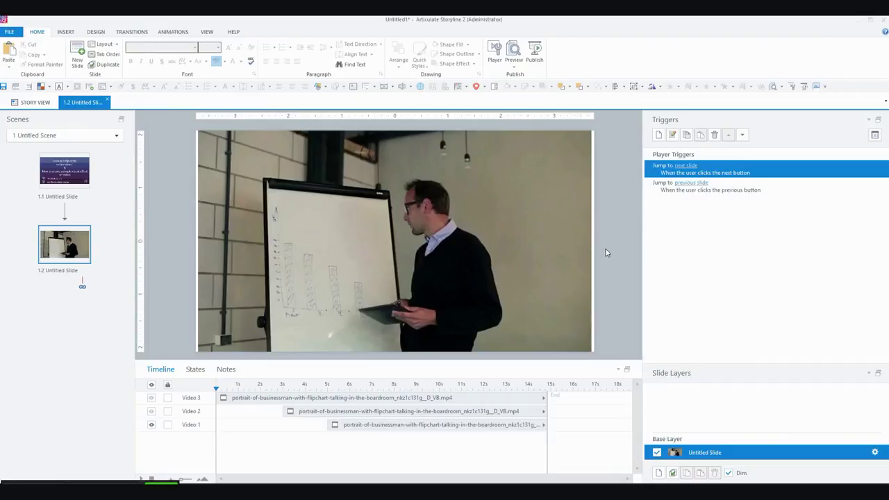
key("ctrl+v")
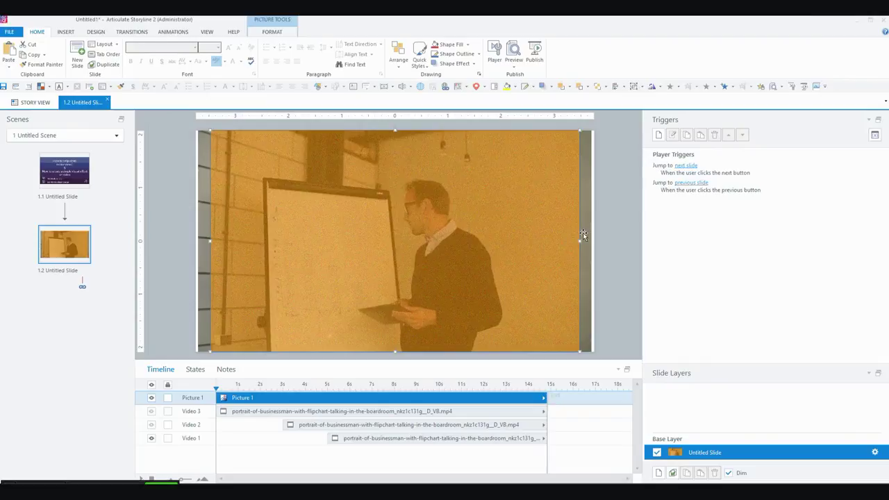
left_click_drag(579, 240, 594, 240)
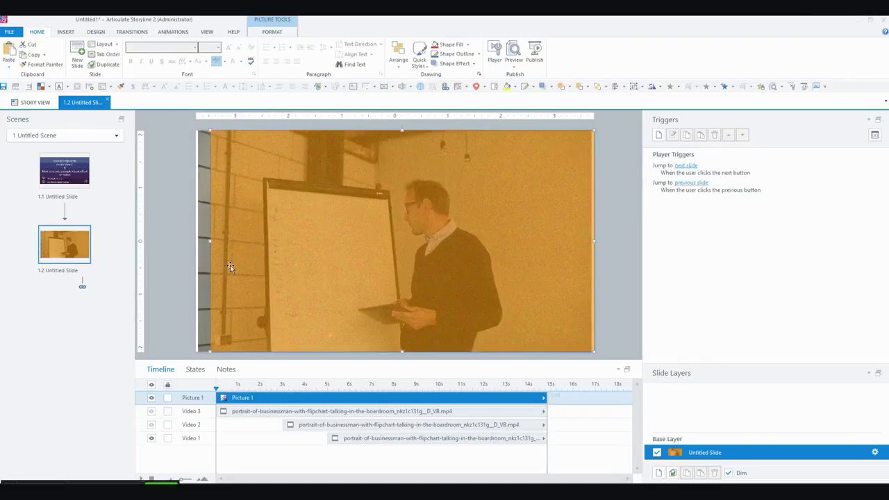
left_click_drag(215, 241, 197, 241)
left_click(610, 264)
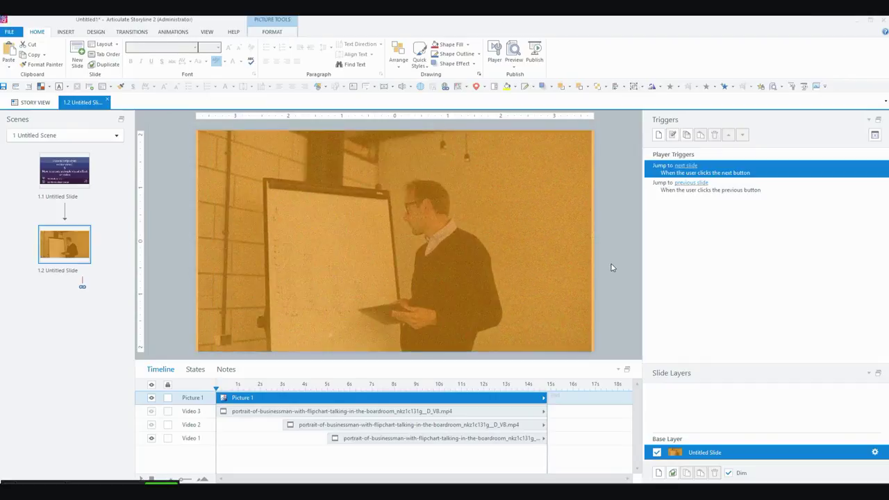
left_click(563, 258)
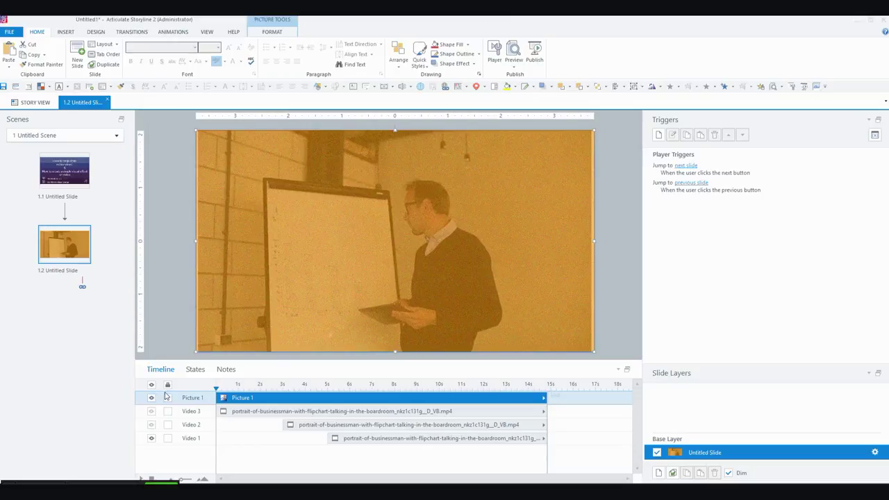
Step: Make Video 2 and Video 3 visible and draw a thin full-height rectangle bar
left_click(151, 412)
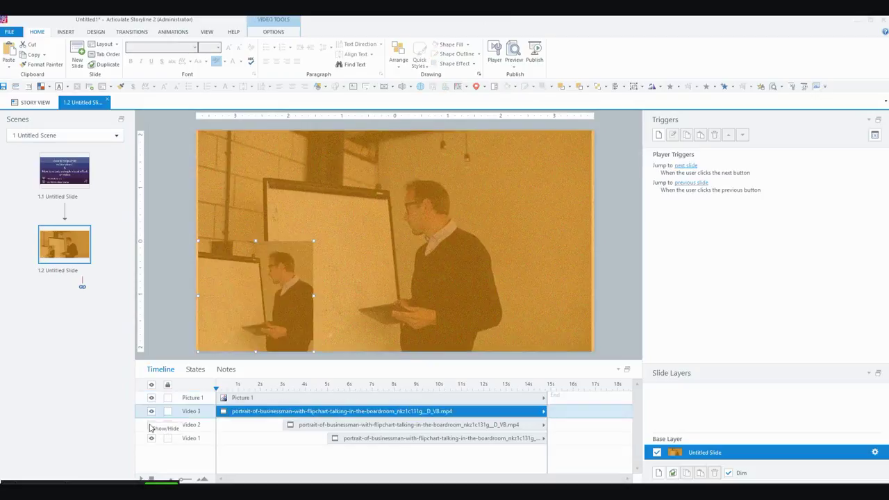
left_click(152, 425)
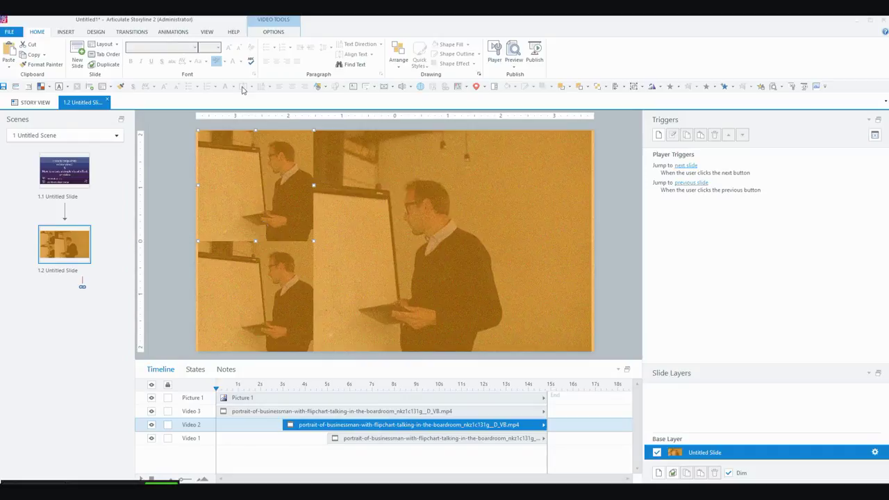
left_click(69, 32)
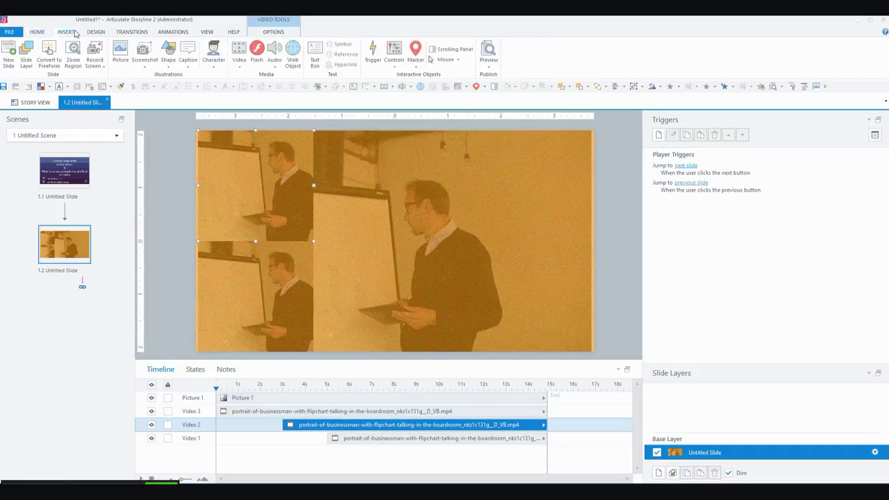
left_click(168, 59)
left_click(166, 101)
left_click_drag(310, 129, 315, 349)
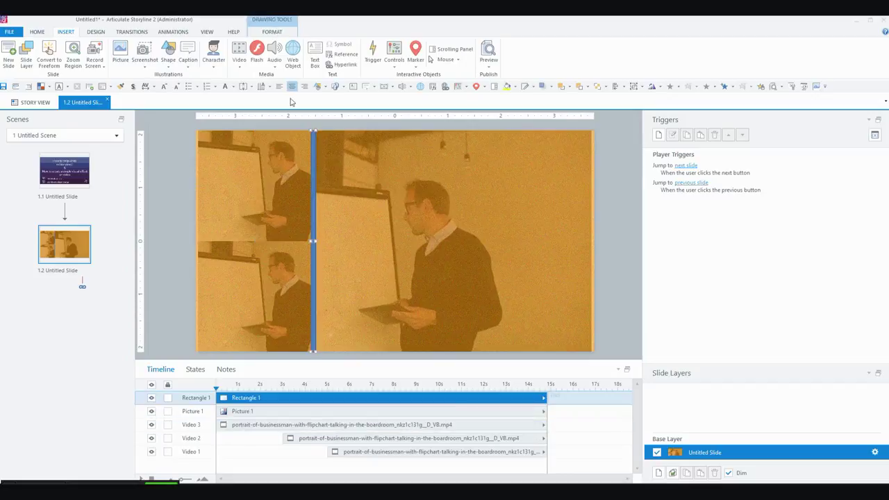
Step: Fill the bar black with no outline and duplicate it just to its right
left_click(272, 32)
left_click(405, 47)
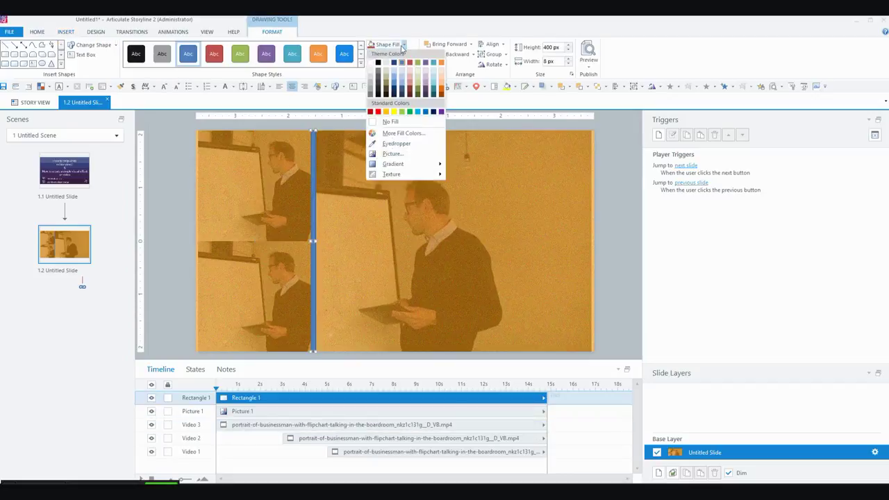
left_click(380, 64)
left_click(414, 55)
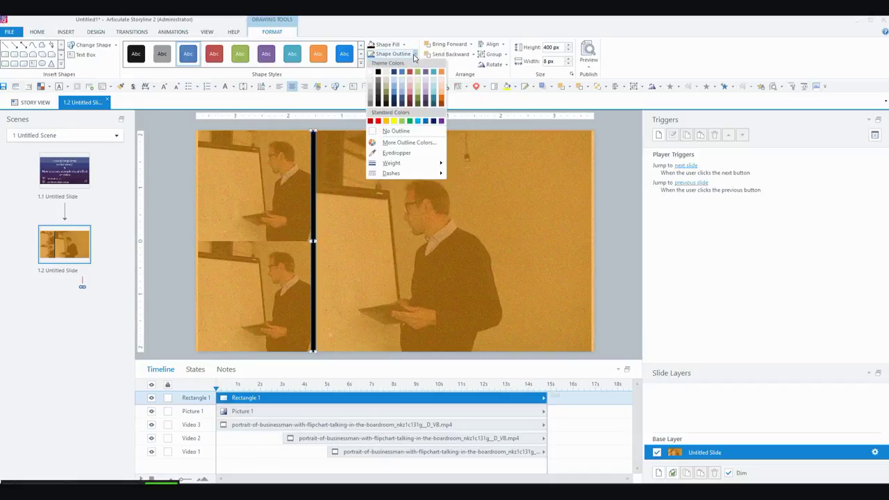
left_click(393, 132)
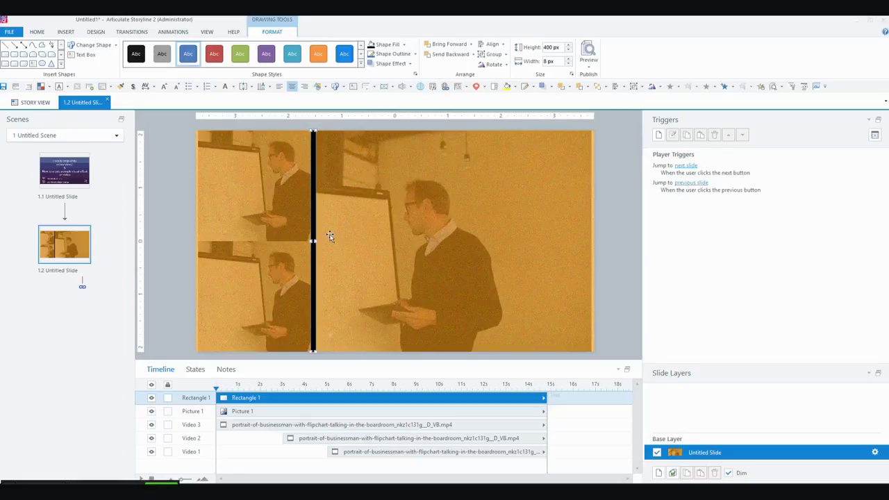
left_click_drag(314, 235, 337, 237)
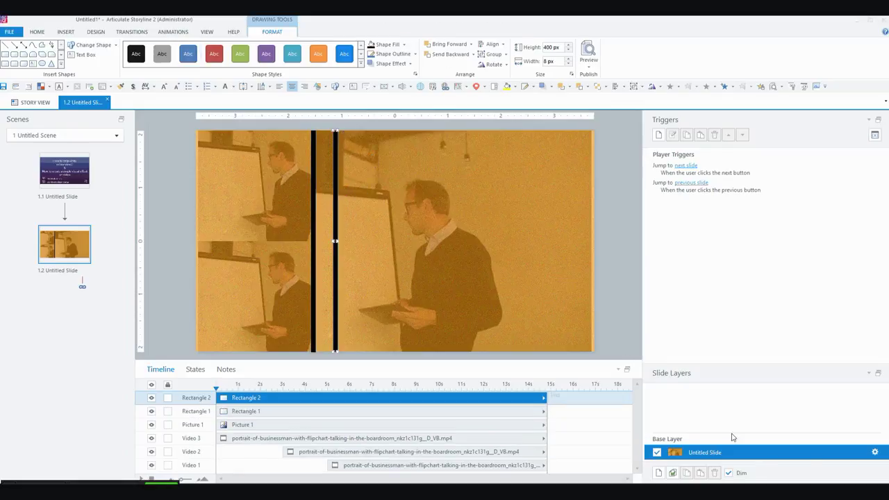
Step: Select the second black bar and rotate it toward horizontal
scroll(639, 294, "up", 2)
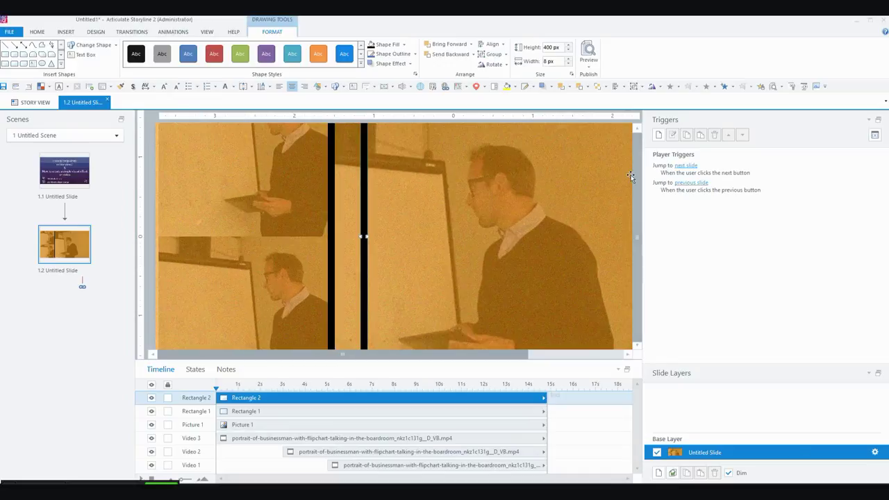
scroll(576, 168, "down", 2)
left_click(398, 208)
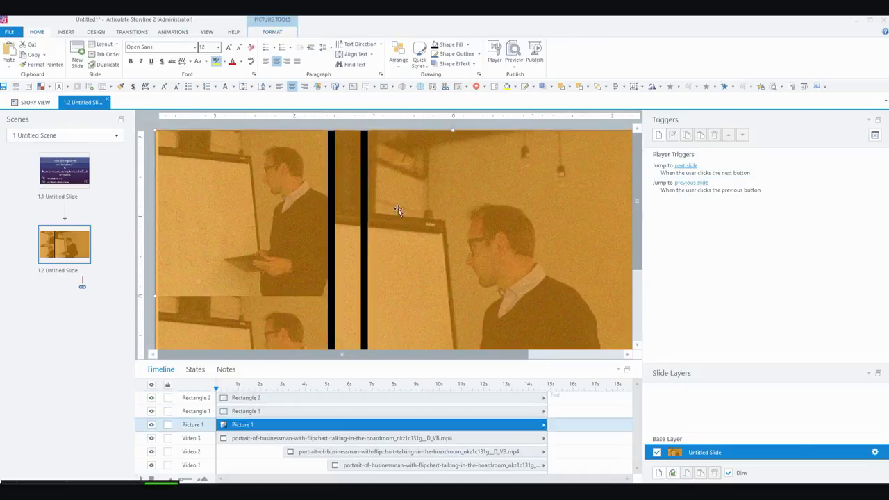
left_click(365, 293)
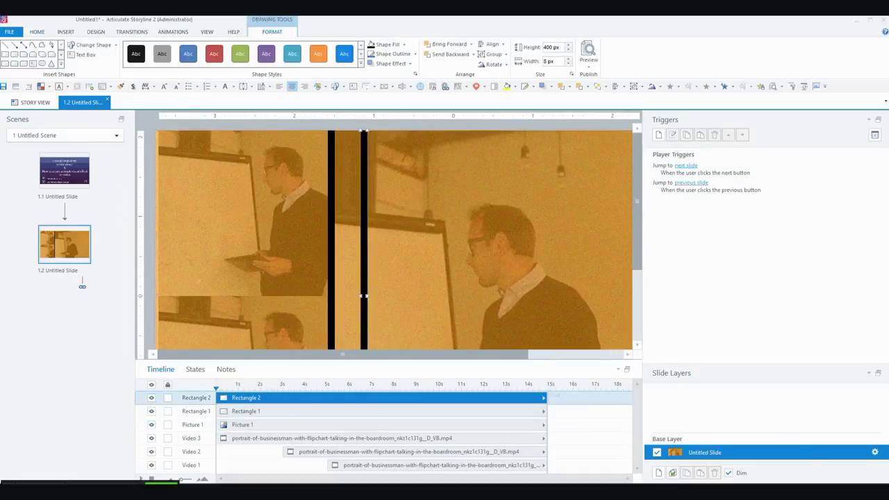
scroll(620, 216, "up", 2)
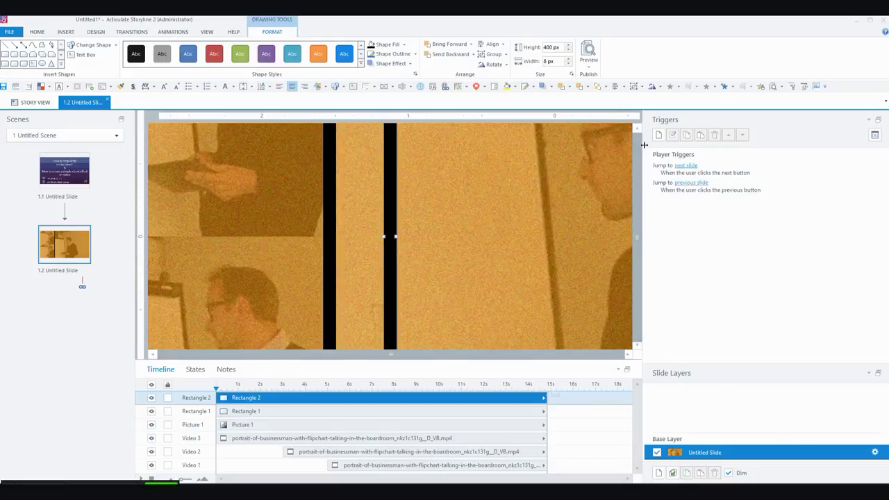
scroll(644, 145, "up", 2)
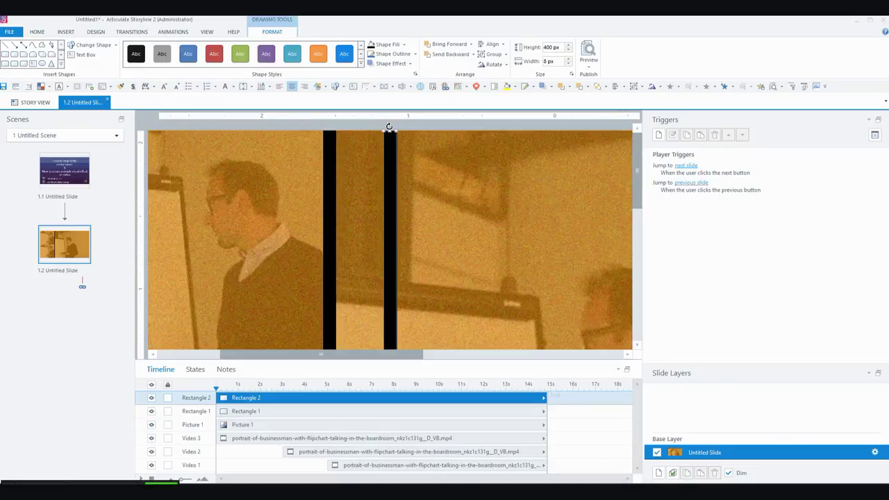
left_click_drag(401, 127, 625, 231)
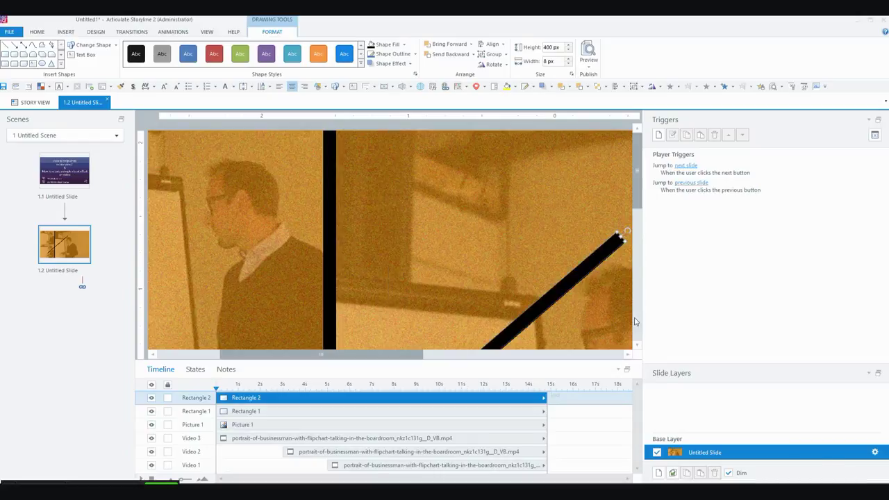
scroll(594, 299, "down", 3)
left_click_drag(403, 356, 521, 356)
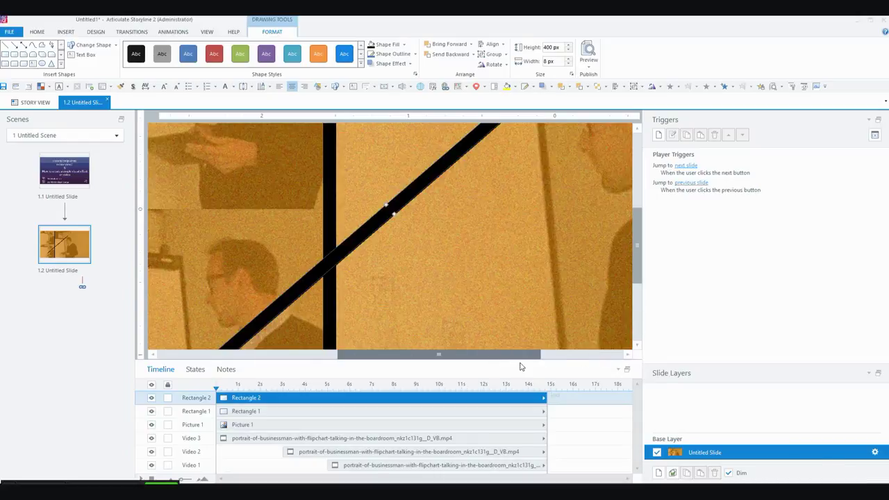
left_click(634, 164)
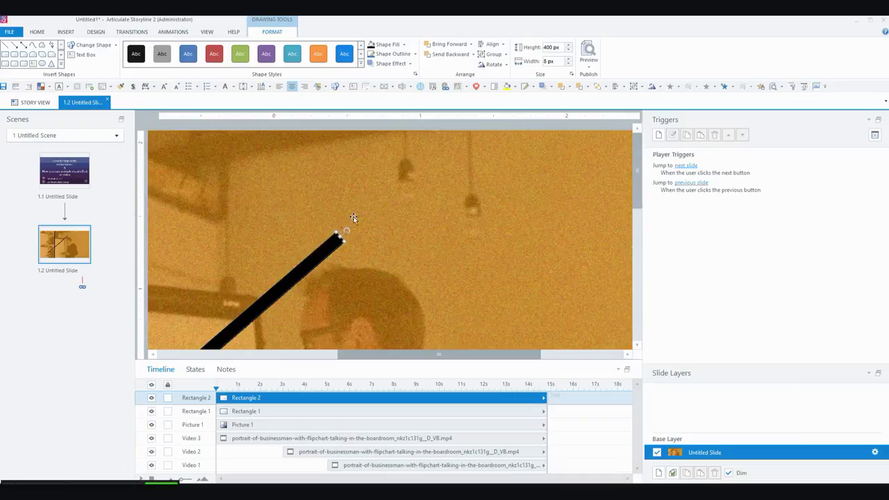
left_click_drag(368, 265, 413, 360)
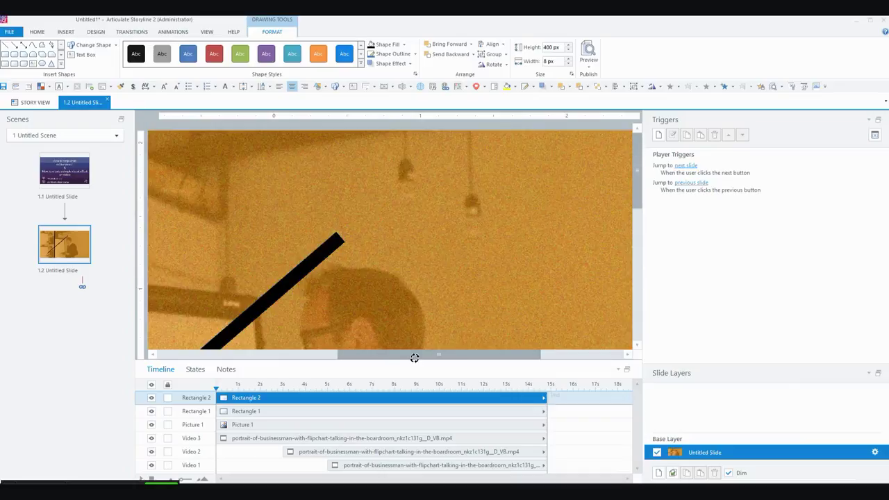
left_click(638, 332)
Step: Make the bar horizontal and fit it as a 219 × 7 px divider between the left videos
left_click_drag(413, 131, 423, 208)
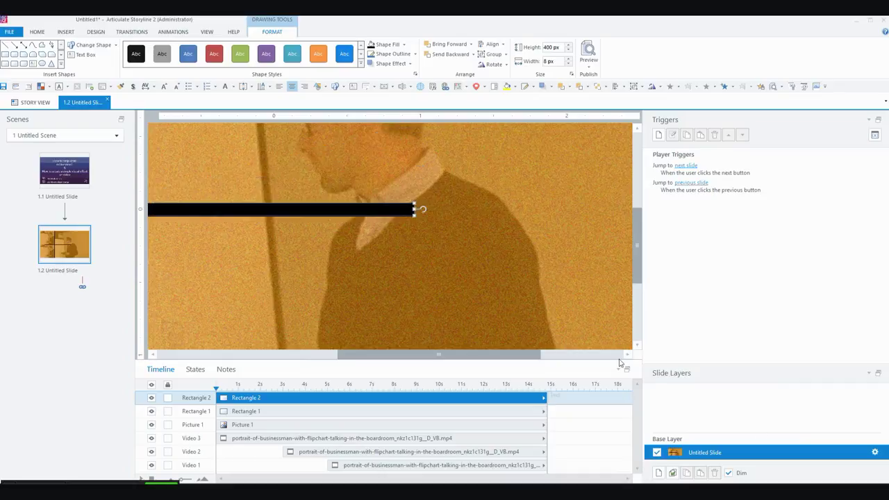
scroll(423, 208, "down", 5)
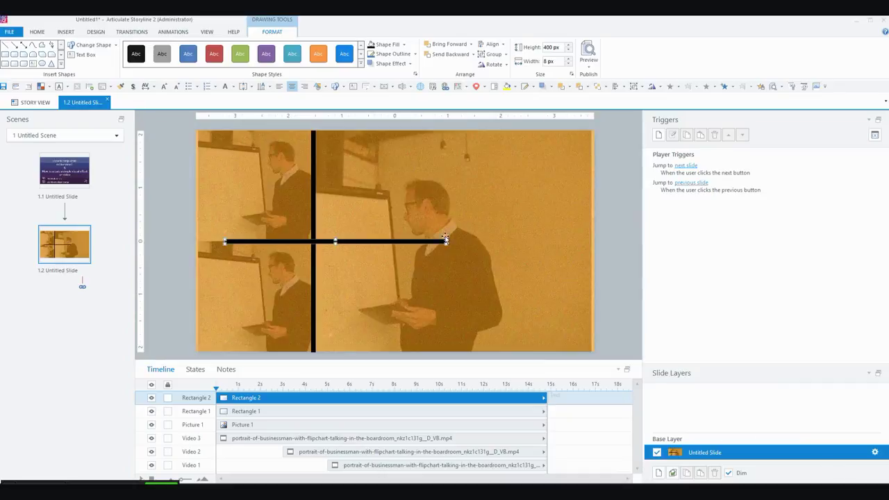
left_click_drag(371, 241, 244, 242)
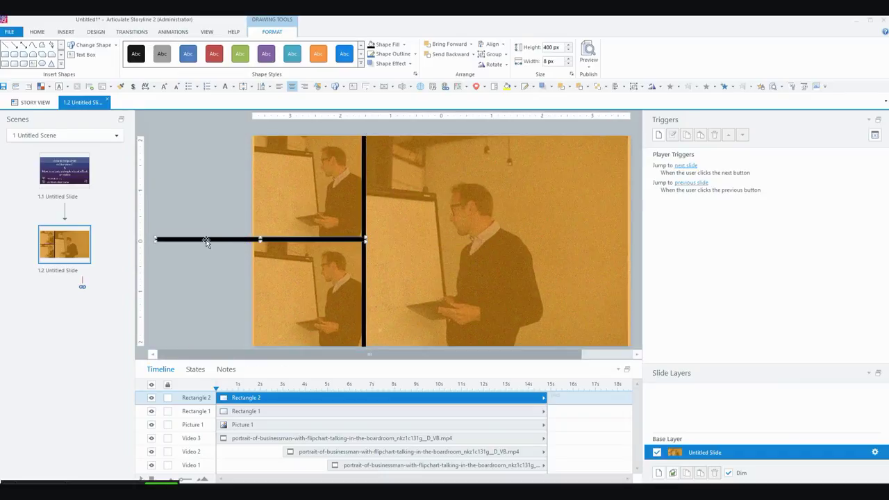
left_click_drag(151, 240, 250, 241)
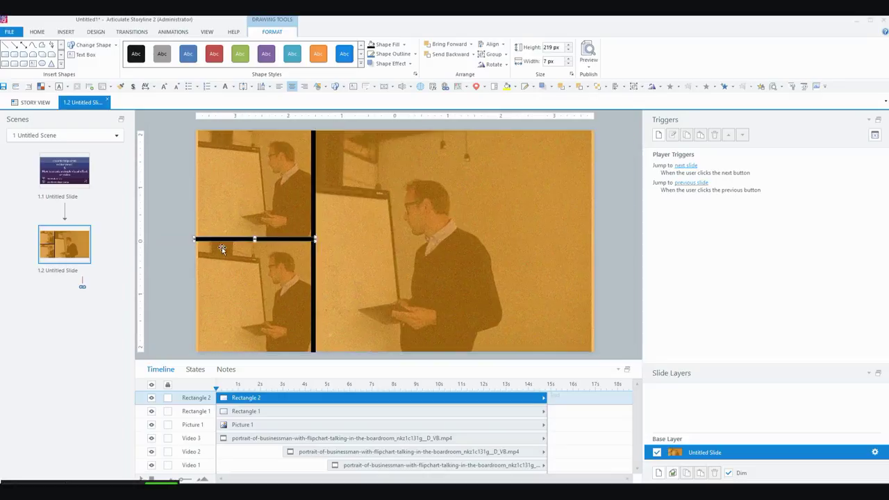
Step: Move Picture 1 below Video 2 and Video 3 in the timeline
left_click(167, 249)
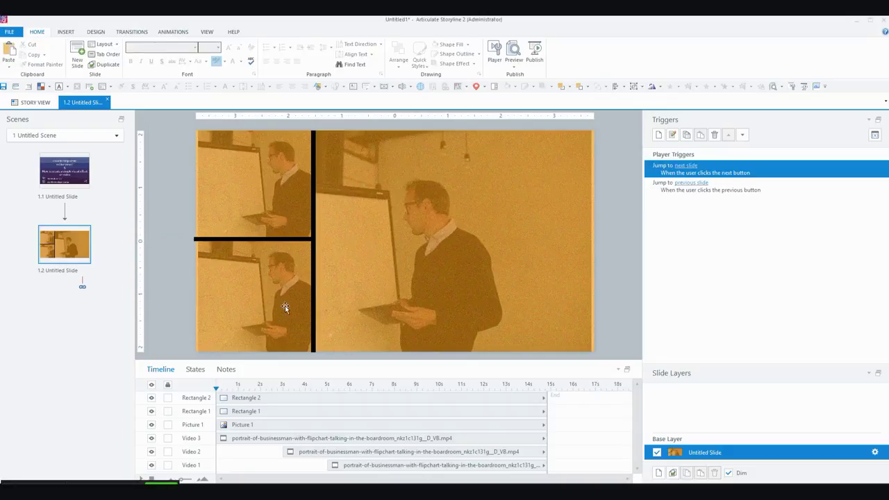
left_click(289, 214)
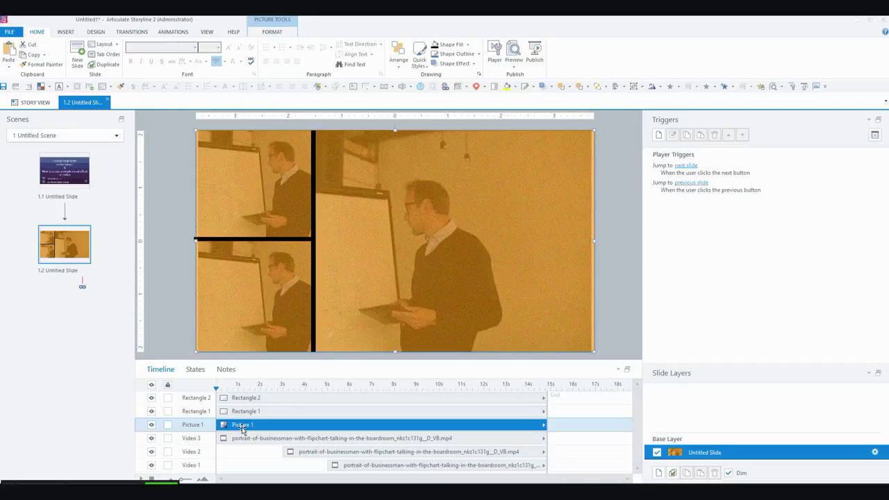
left_click_drag(250, 427, 245, 455)
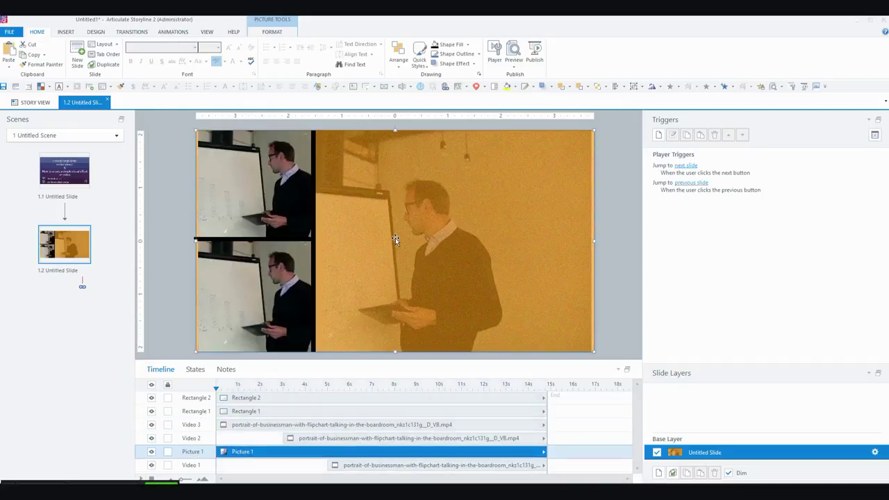
left_click(273, 199)
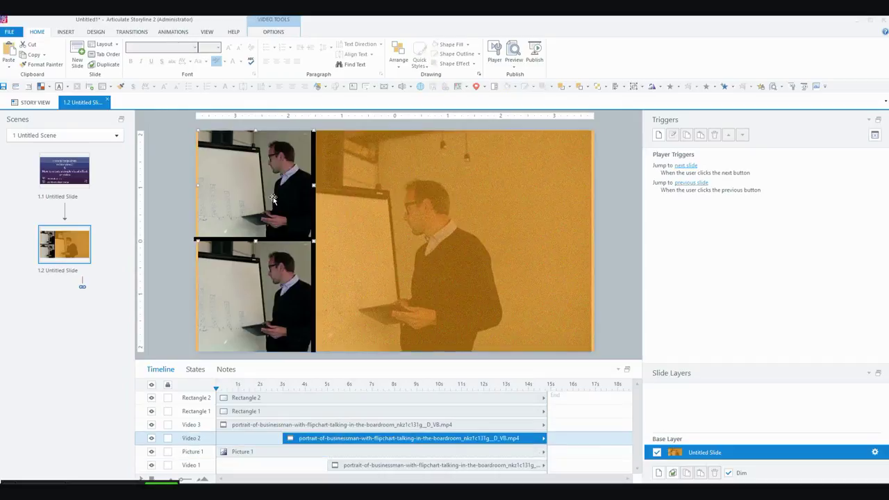
left_click(263, 274)
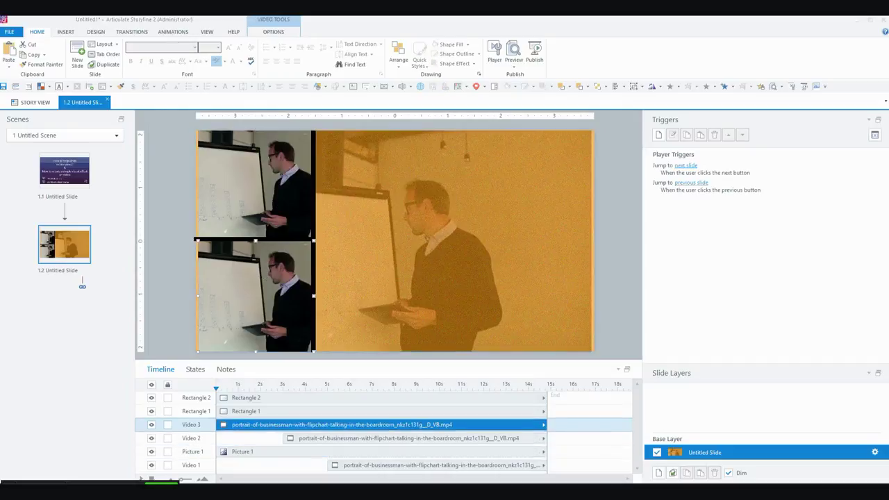
Step: Select the light-green tint picture on PowerPoint slide 9 and return to Storyline
key("alt+Tab")
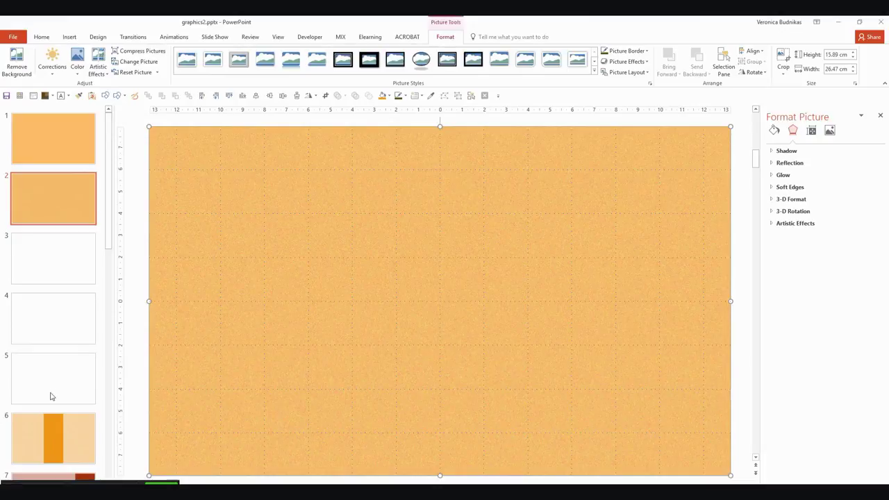
left_click(49, 391)
scroll(50, 391, "down", 3)
left_click(41, 418)
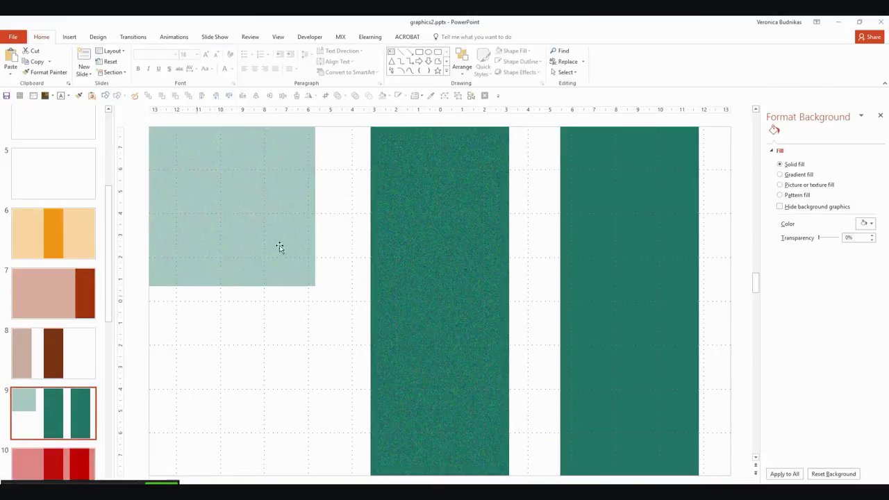
left_click(279, 216)
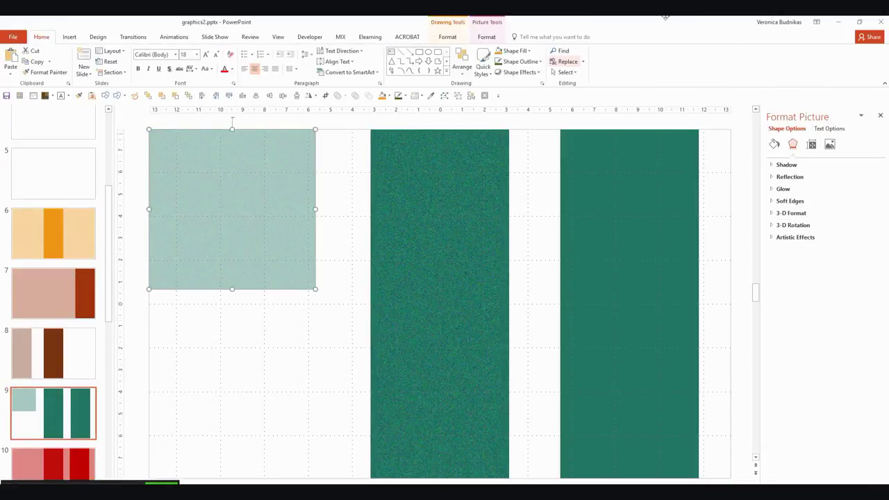
left_click(838, 22)
left_click(367, 298)
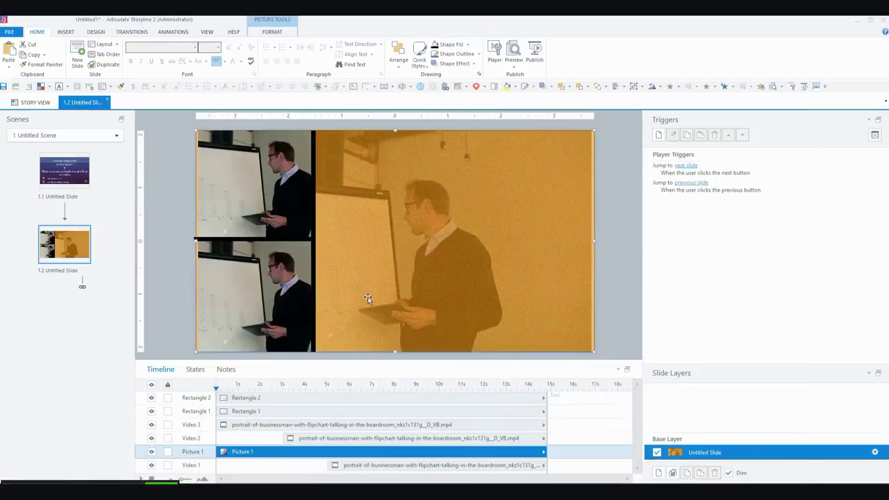
Step: Paste the green tint and resize it to exactly cover the top-left video
key("ctrl+v")
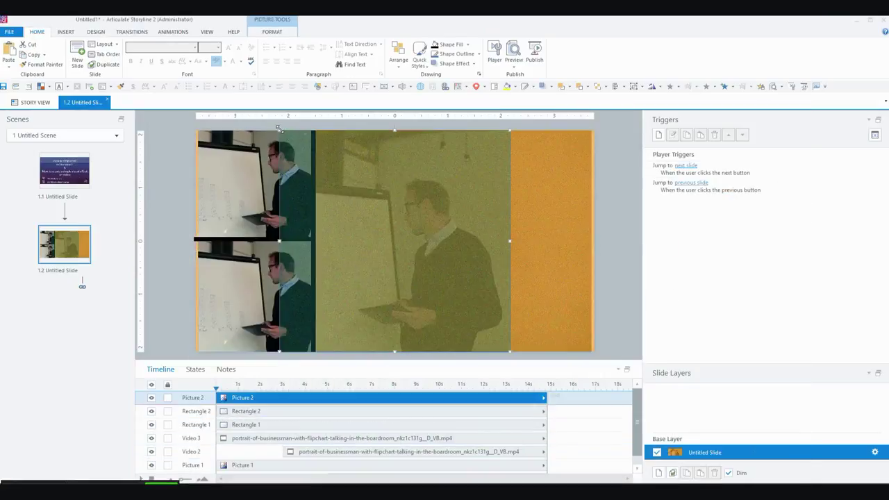
left_click_drag(279, 130, 404, 250)
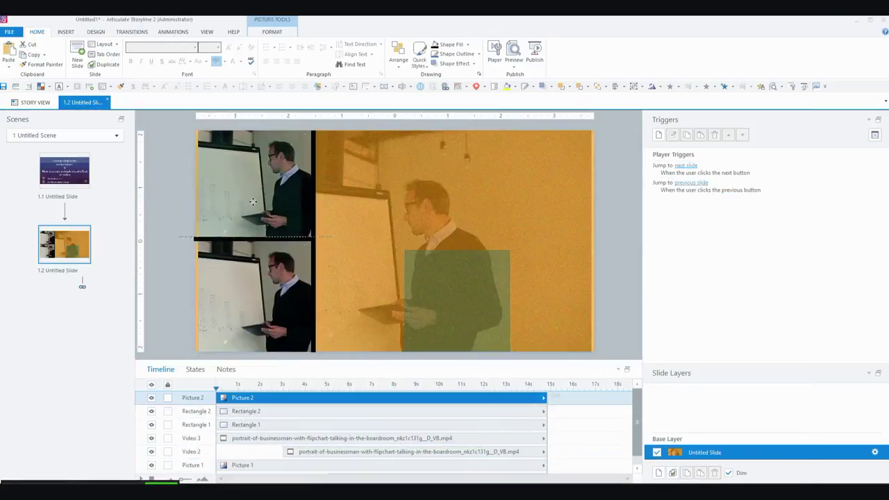
left_click_drag(505, 348, 304, 231)
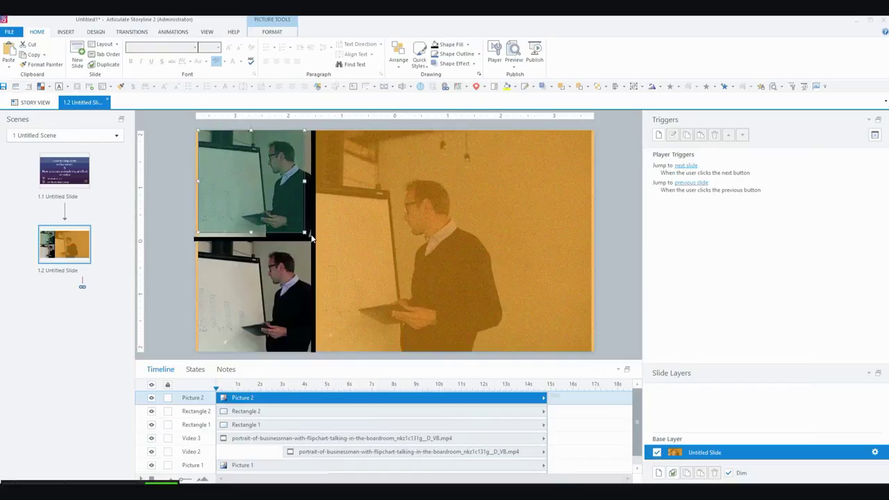
left_click_drag(306, 232, 309, 235)
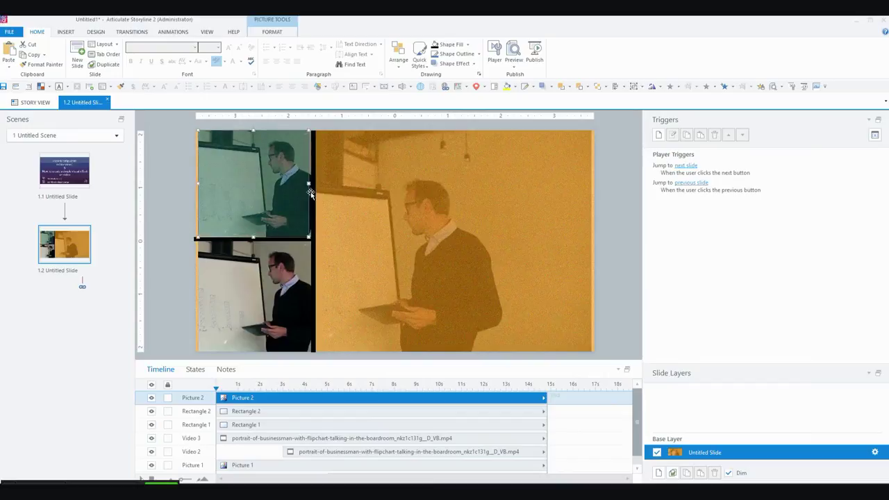
left_click(311, 186)
left_click_drag(309, 184, 312, 184)
left_click_drag(191, 182, 185, 182)
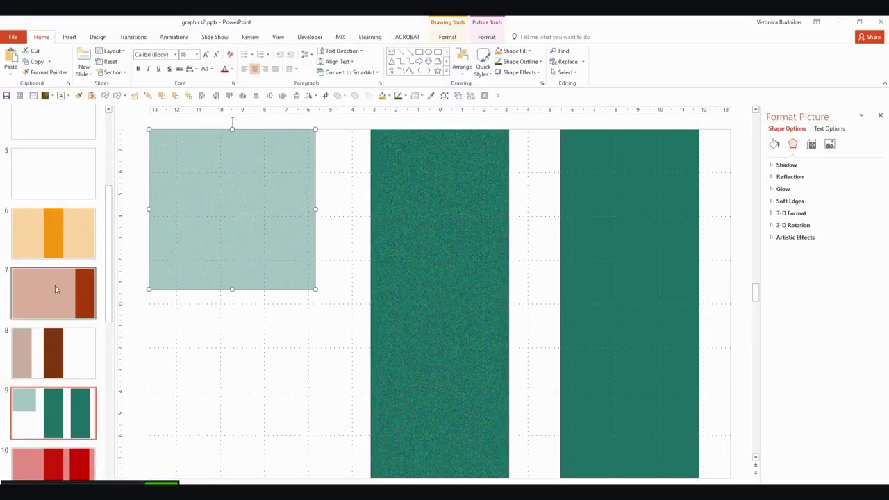
Step: Select the grey tint picture on PowerPoint slide 11
left_click(52, 402)
scroll(52, 402, "down", 2)
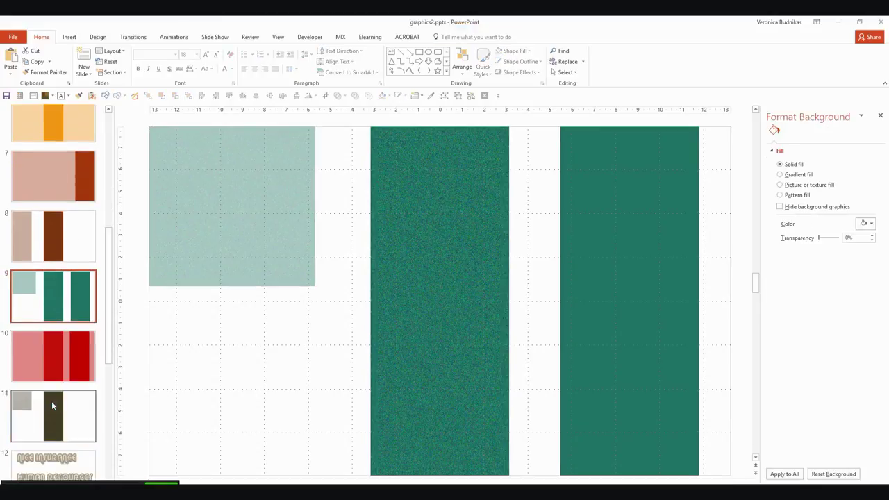
left_click(53, 415)
left_click(265, 236)
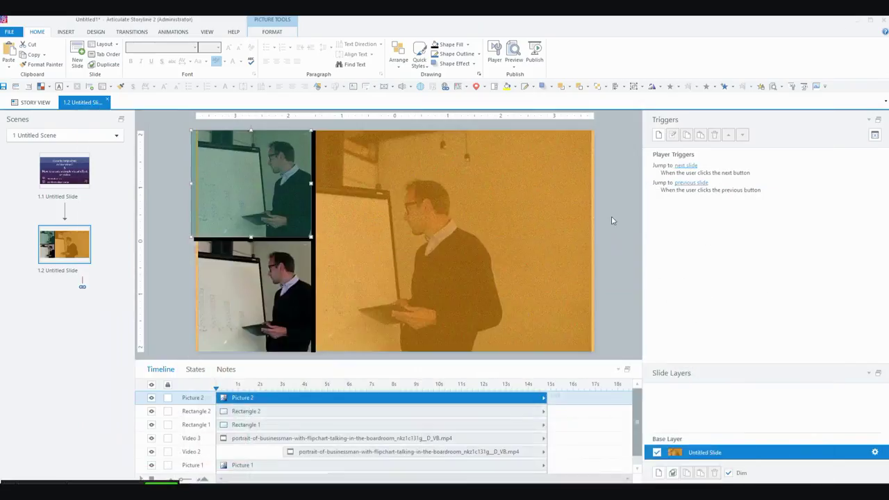
left_click(624, 250)
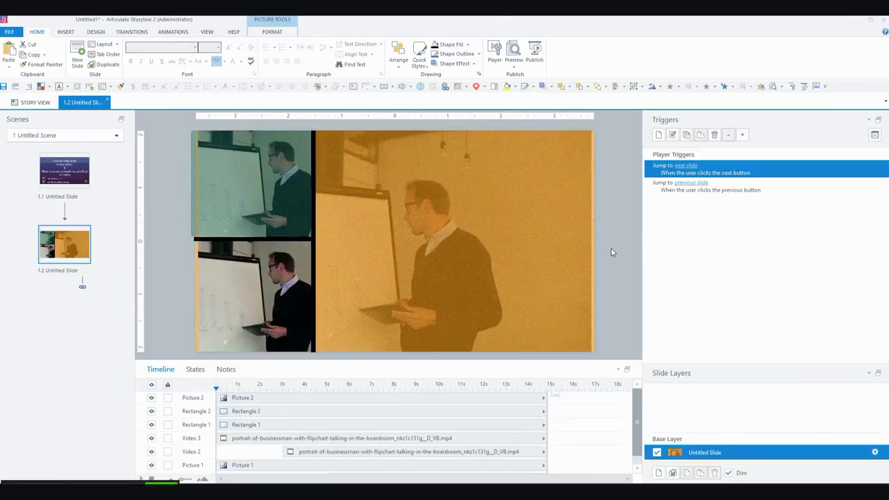
Step: Paste the grey tint over the bottom-left video and enlarge the timeline to list all objects
key("ctrl+v")
left_click_drag(296, 142, 408, 255)
left_click_drag(256, 281, 311, 279)
left_click_drag(254, 327, 255, 357)
key("Down")
key("Down")
key("Down")
key("Down")
key("Down")
key("Down")
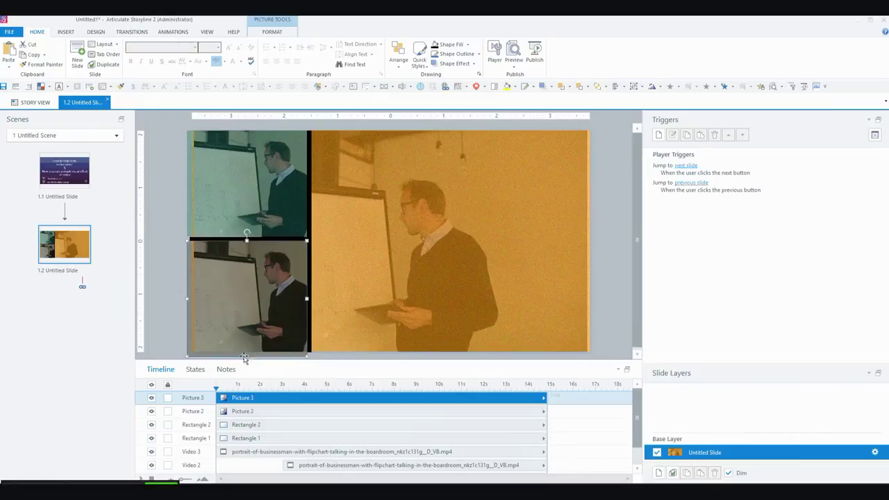
left_click(611, 264)
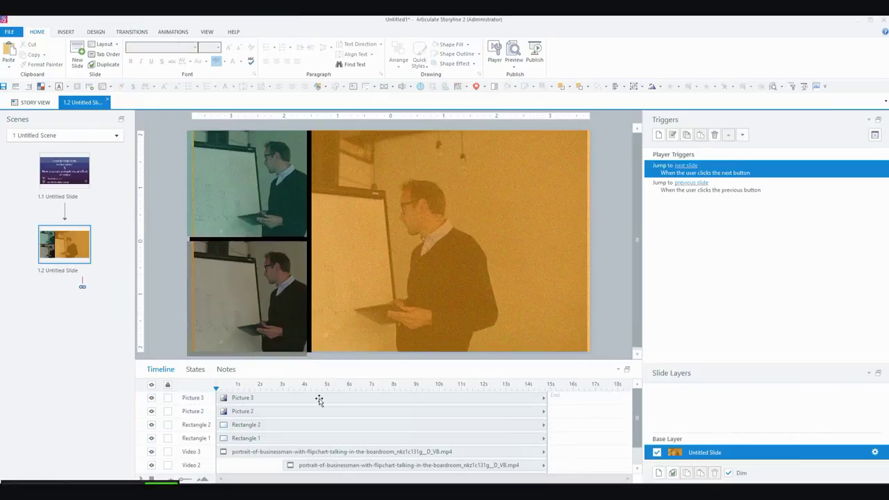
left_click_drag(321, 361, 324, 275)
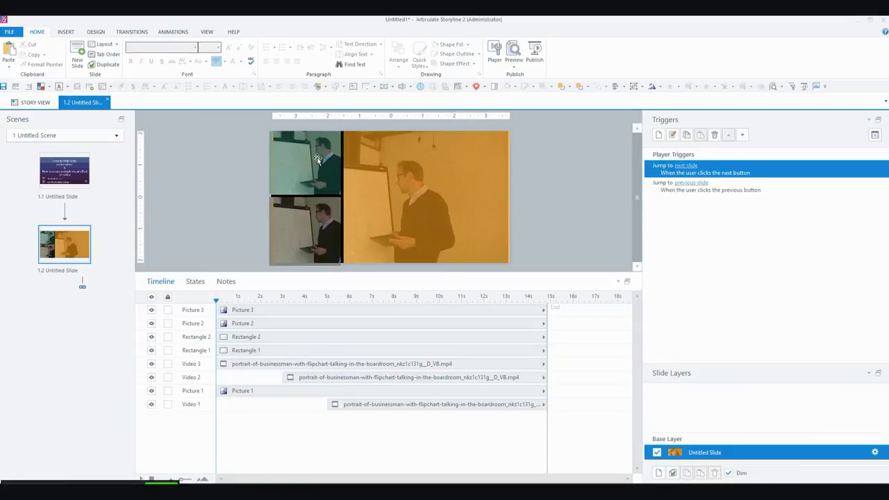
Step: Move Picture 2 next to Video 2 in the timeline and group them as Group 1
left_click(317, 159)
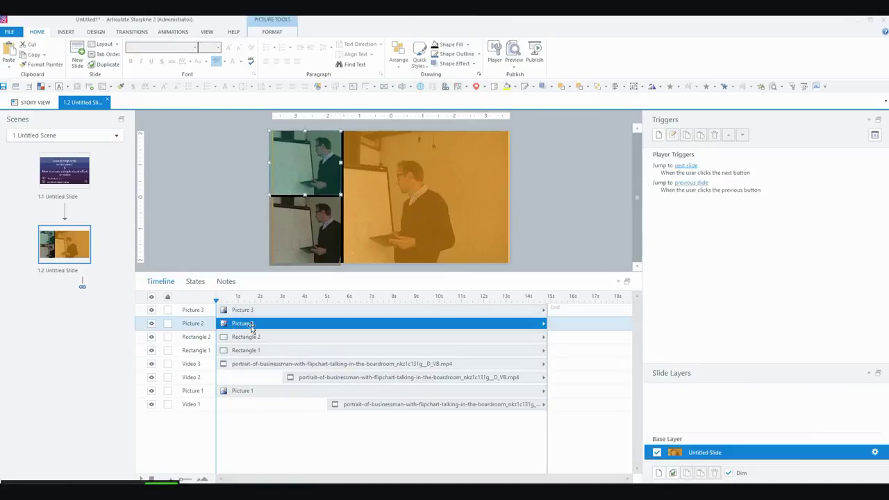
left_click(300, 384)
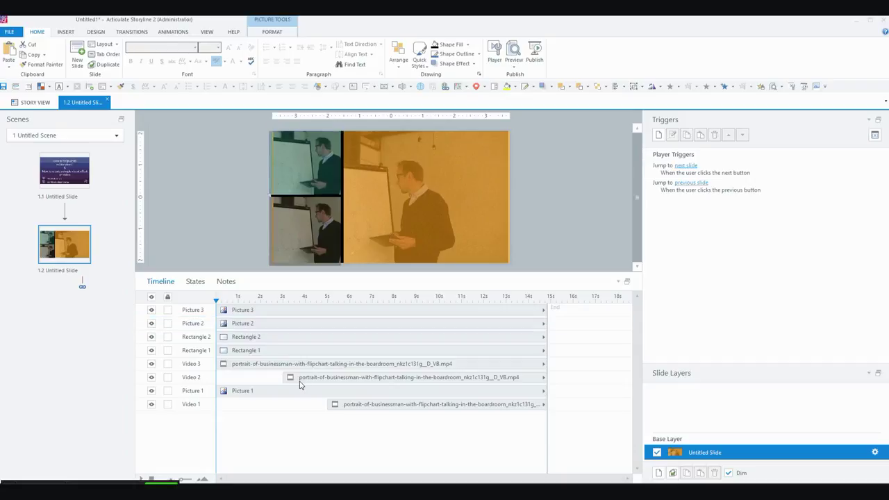
left_click(245, 323)
left_click_drag(244, 323, 301, 366)
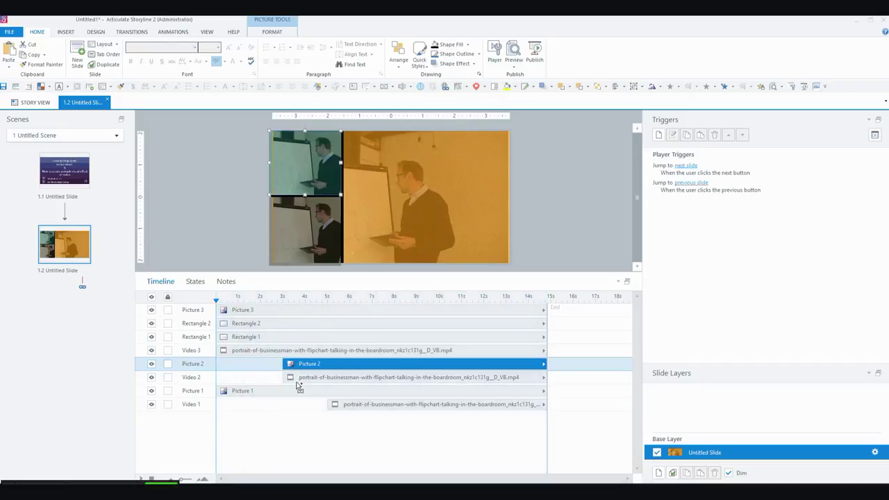
left_click(296, 379, "ctrl")
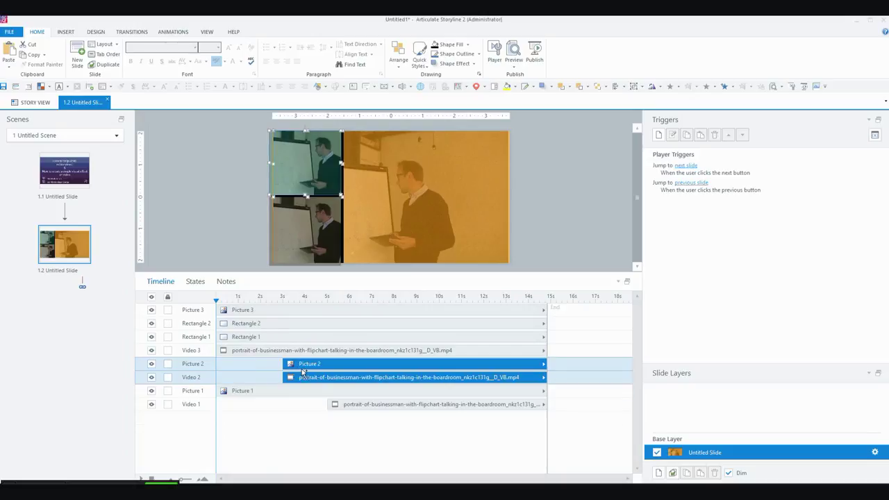
key("ctrl+g")
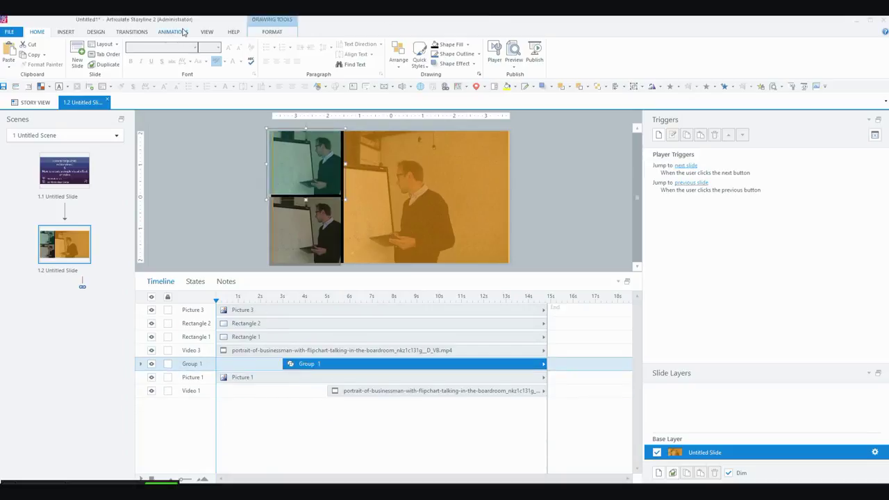
left_click(179, 32)
Step: Apply a Wipe entrance animation from the left to Group 1
left_click(41, 59)
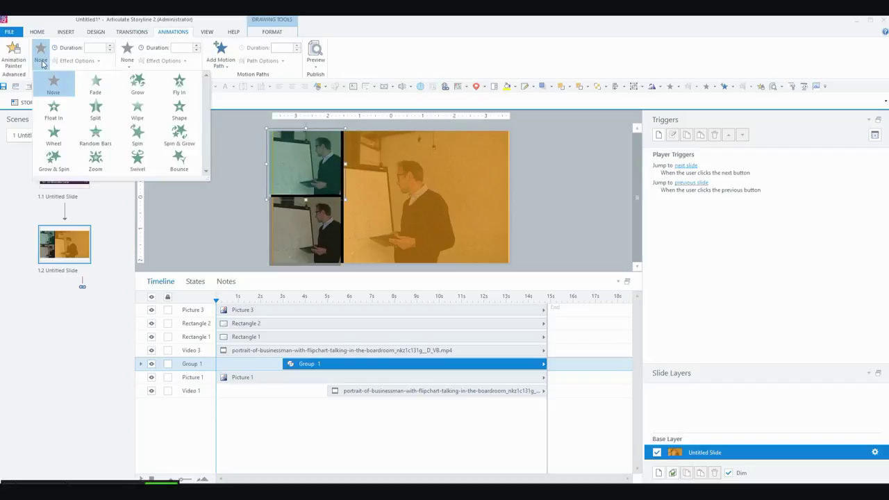
left_click(138, 111)
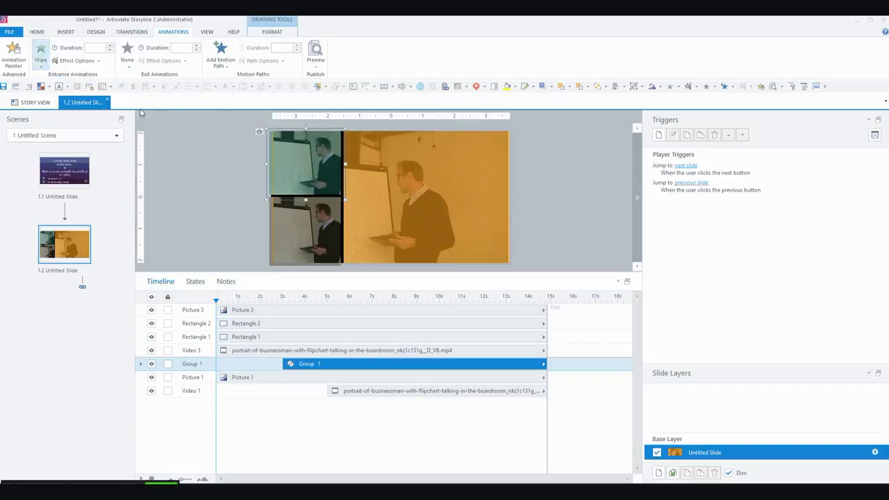
left_click(100, 63)
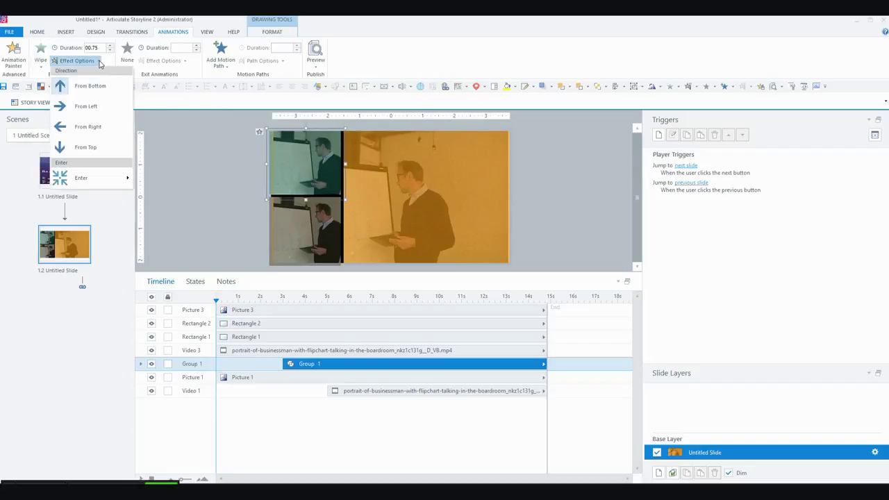
left_click(85, 112)
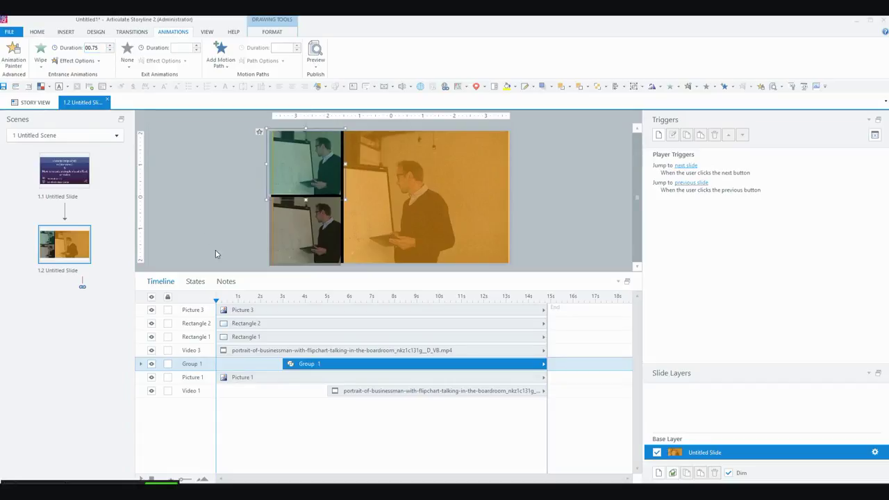
left_click(250, 313)
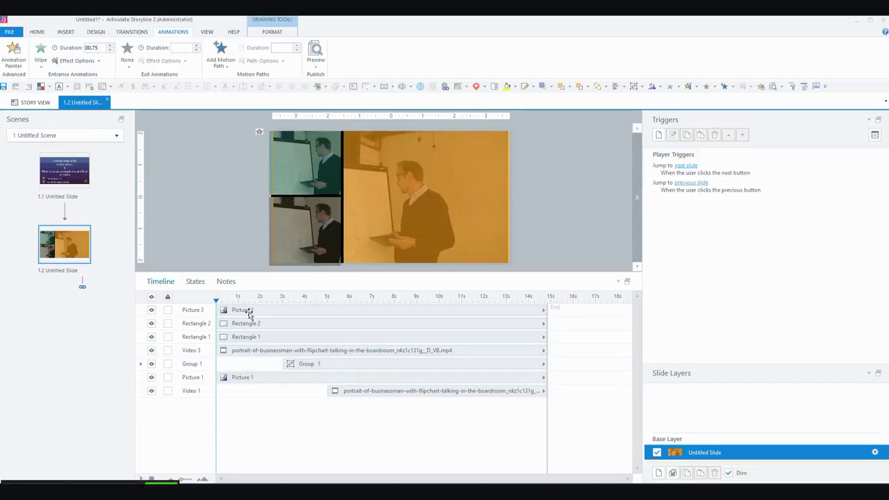
Step: Start Video 1 at 0s, delay Picture 3 and Video 3 to about 5s, and group them
left_click(243, 351)
left_click_drag(226, 312, 225, 339)
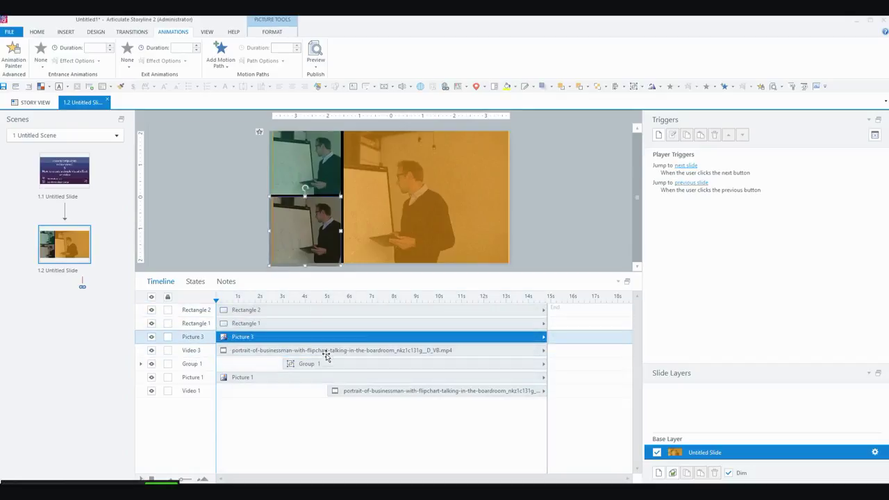
left_click(347, 392)
left_click_drag(347, 392, 238, 391)
left_click_drag(228, 351, 335, 351)
left_click_drag(238, 337, 343, 336)
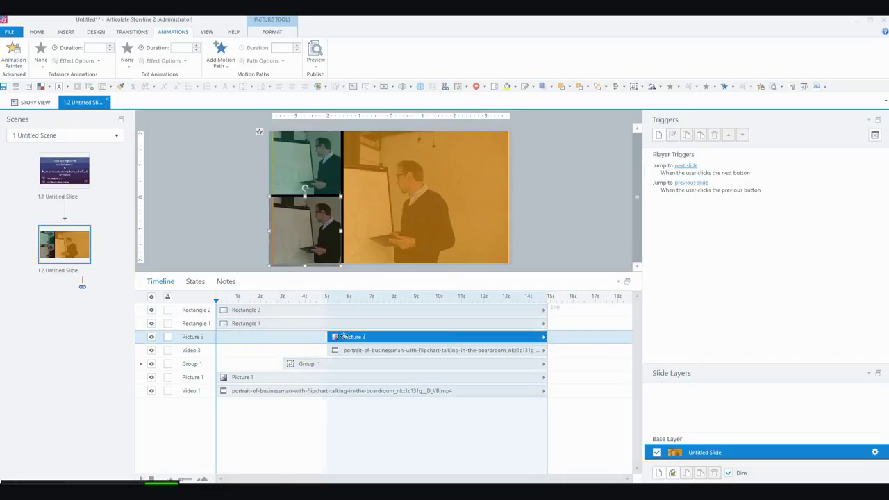
left_click(343, 351, "ctrl")
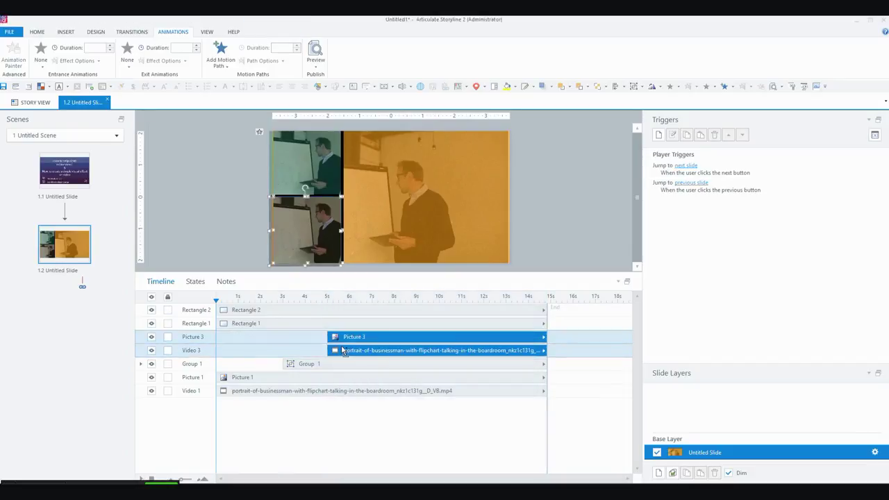
key("ctrl+g")
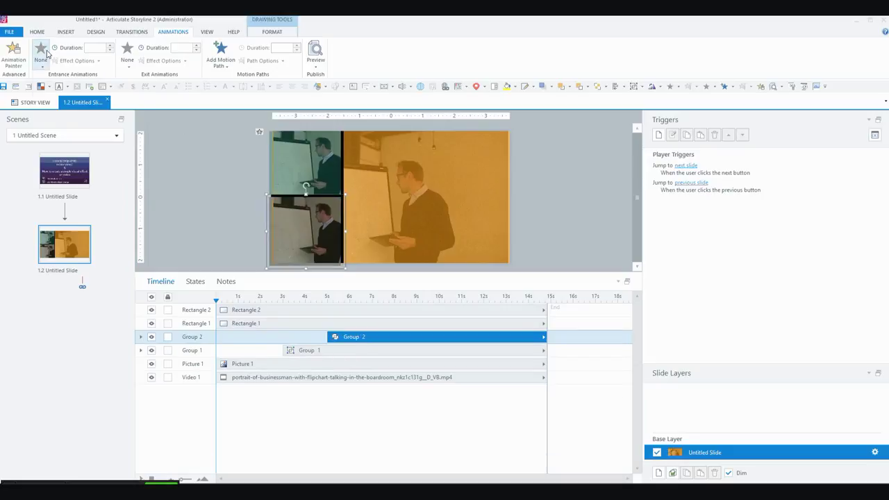
Step: Give Group 2 a Wipe entrance from the left and restore the slide stage size
left_click(41, 54)
left_click(137, 109)
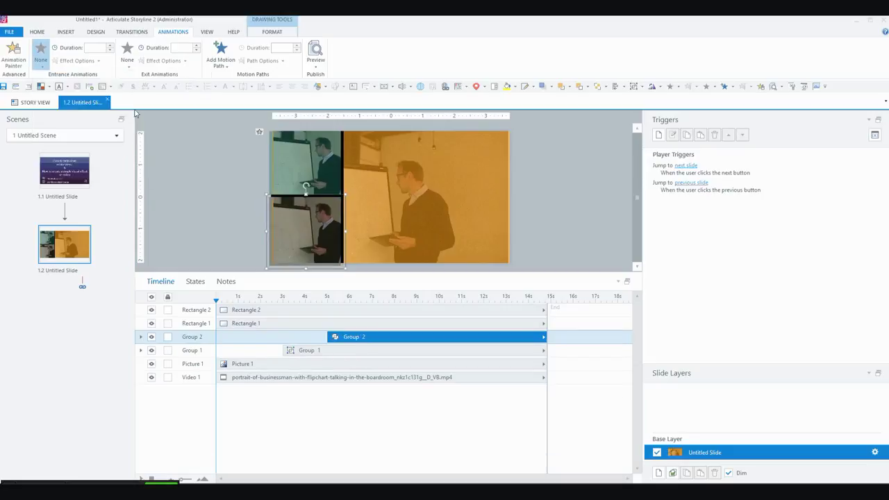
left_click(77, 60)
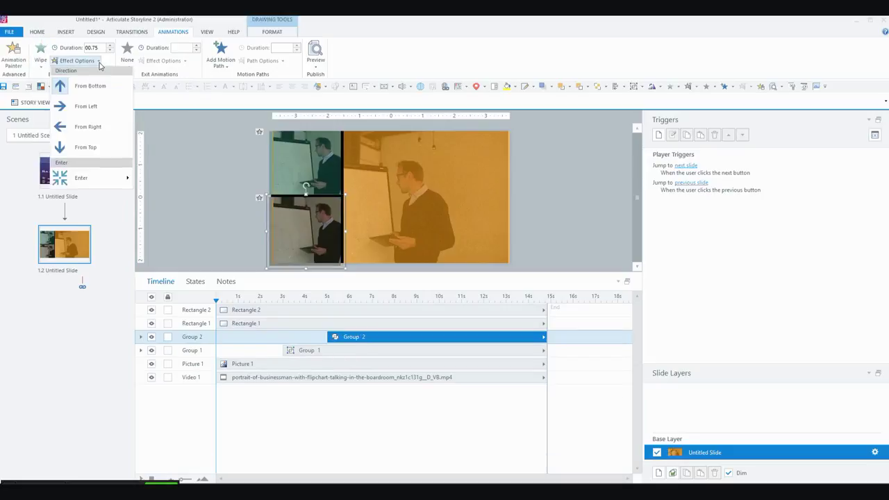
left_click(81, 109)
left_click(695, 169)
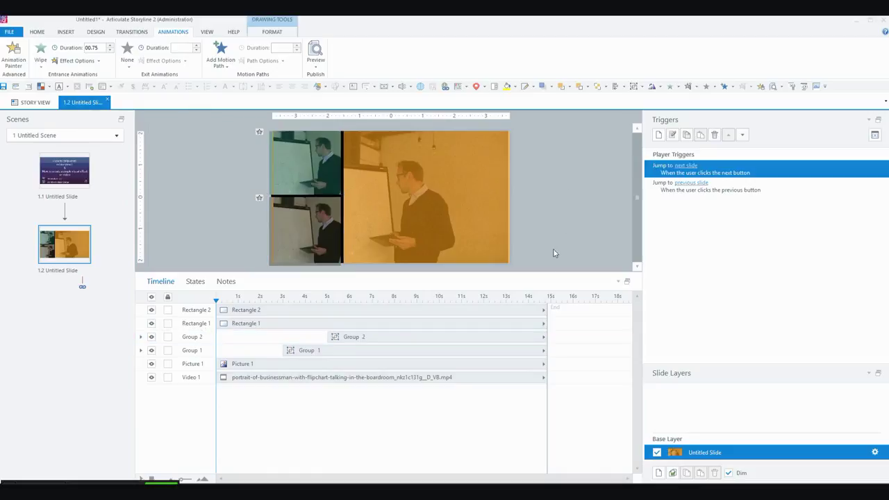
left_click_drag(389, 273, 389, 359)
left_click(316, 61)
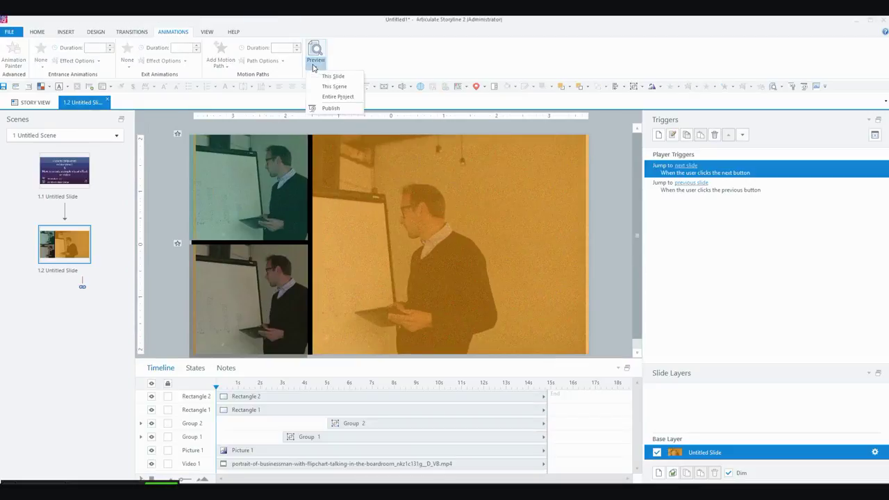
left_click(322, 77)
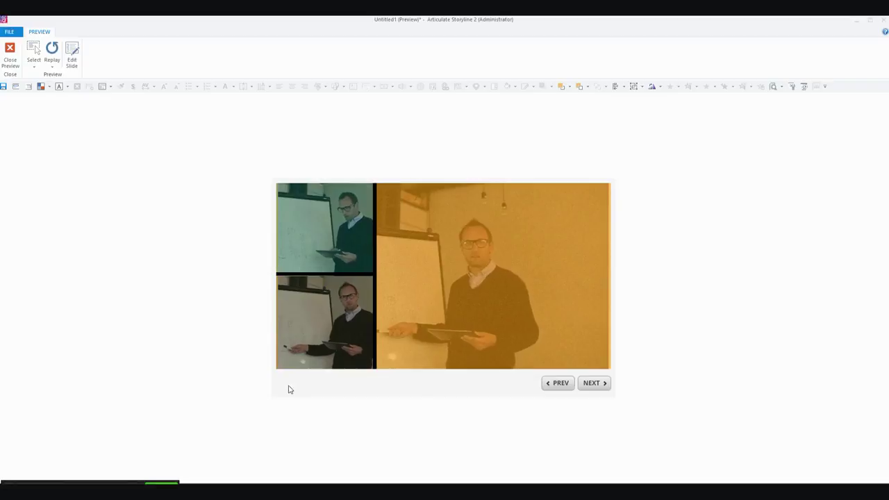
left_click(7, 57)
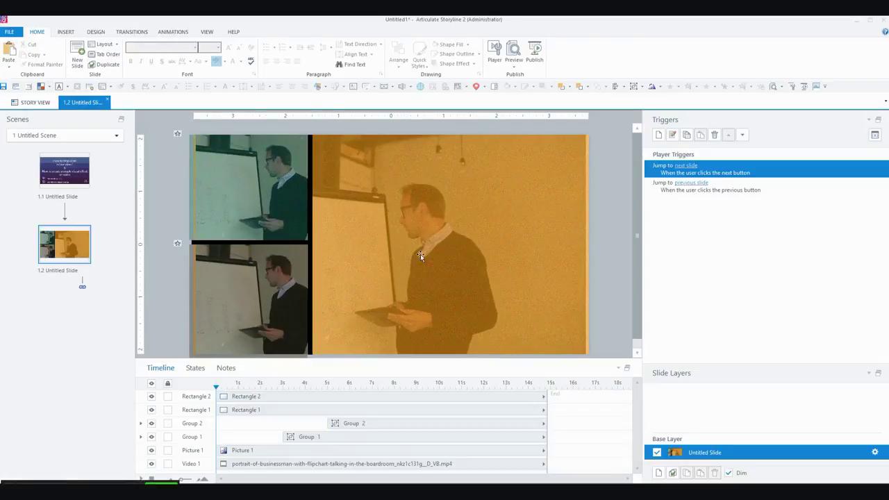